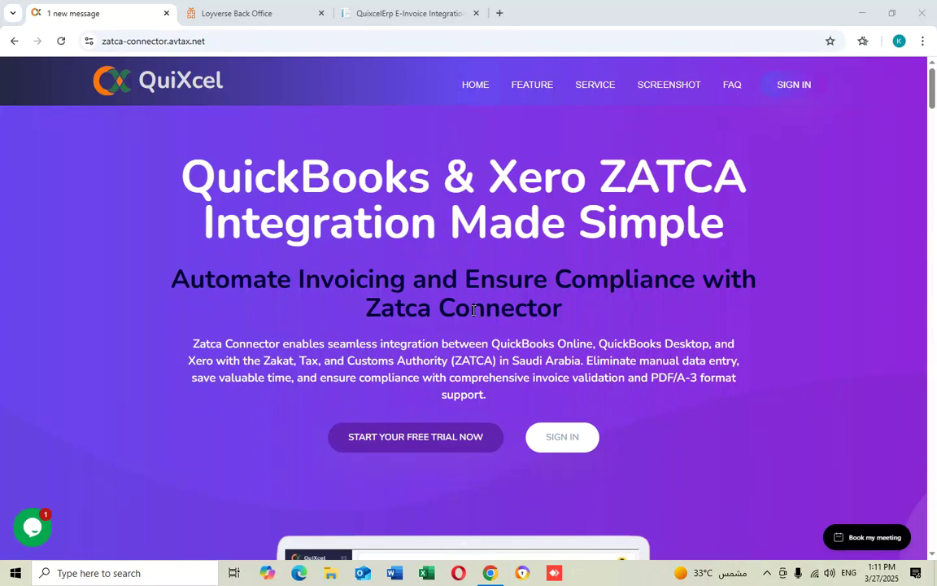
- Browse the QuiXcel landing page and glance at the Loyverse back office sales summary
{"action": "scroll", "coordinate": [473, 310], "scroll_direction": "down", "scroll_amount": 1}
{"action": "scroll", "coordinate": [474, 310], "scroll_direction": "down", "scroll_amount": 1}
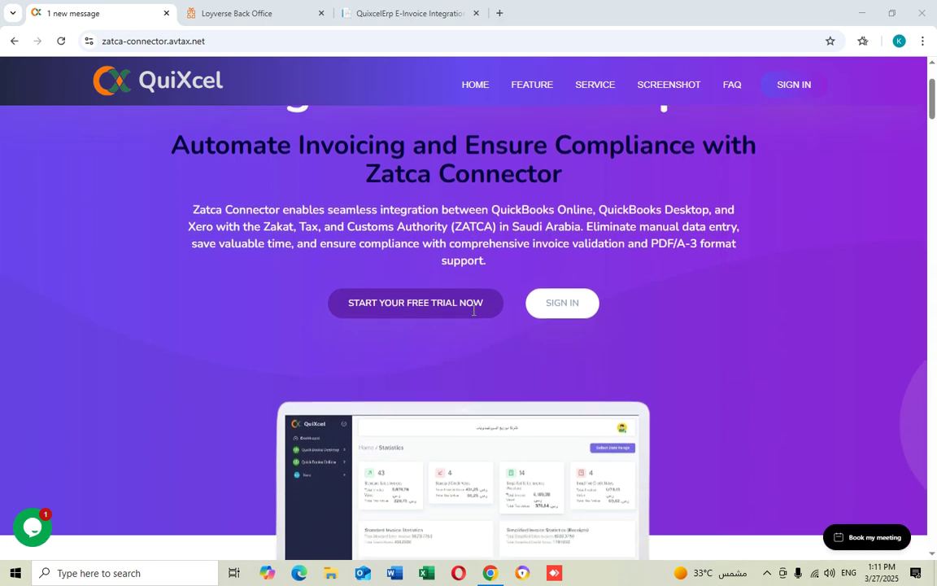
{"action": "scroll", "coordinate": [473, 310], "scroll_direction": "down", "scroll_amount": 2}
{"action": "scroll", "coordinate": [473, 310], "scroll_direction": "down", "scroll_amount": 1}
{"action": "scroll", "coordinate": [473, 310], "scroll_direction": "down", "scroll_amount": 2}
{"action": "scroll", "coordinate": [473, 310], "scroll_direction": "down", "scroll_amount": 1}
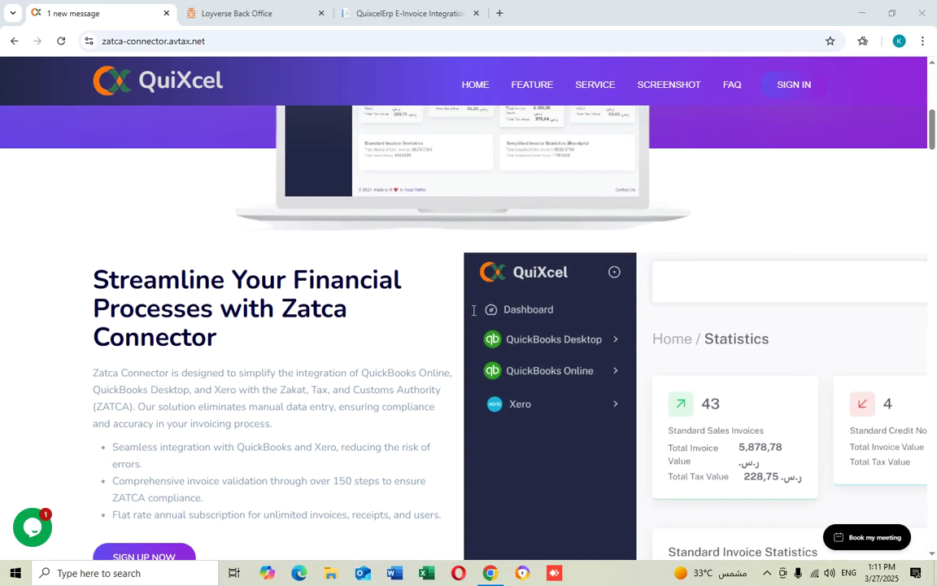
{"action": "scroll", "coordinate": [474, 310], "scroll_direction": "up", "scroll_amount": 4}
{"action": "left_click", "coordinate": [272, 15]}
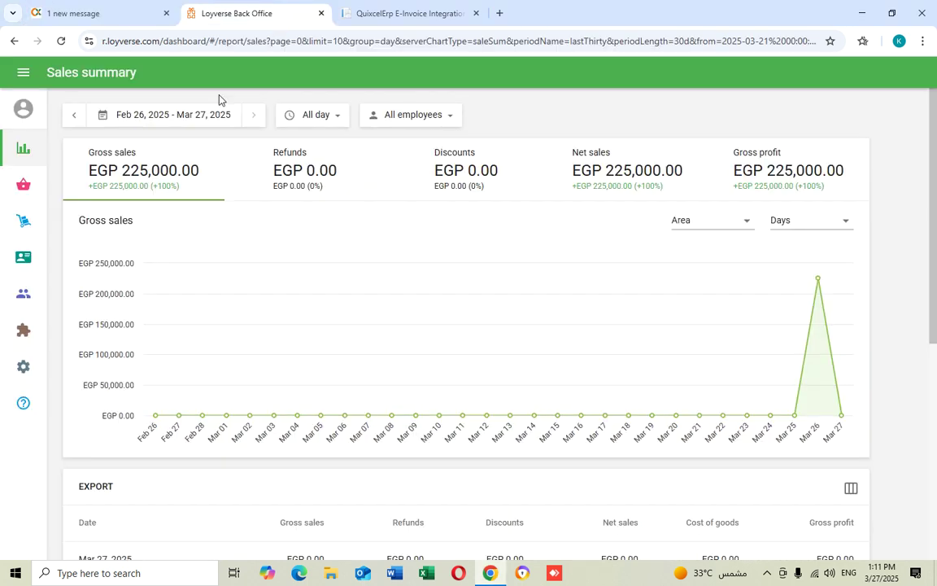
{"action": "left_click", "coordinate": [24, 73]}
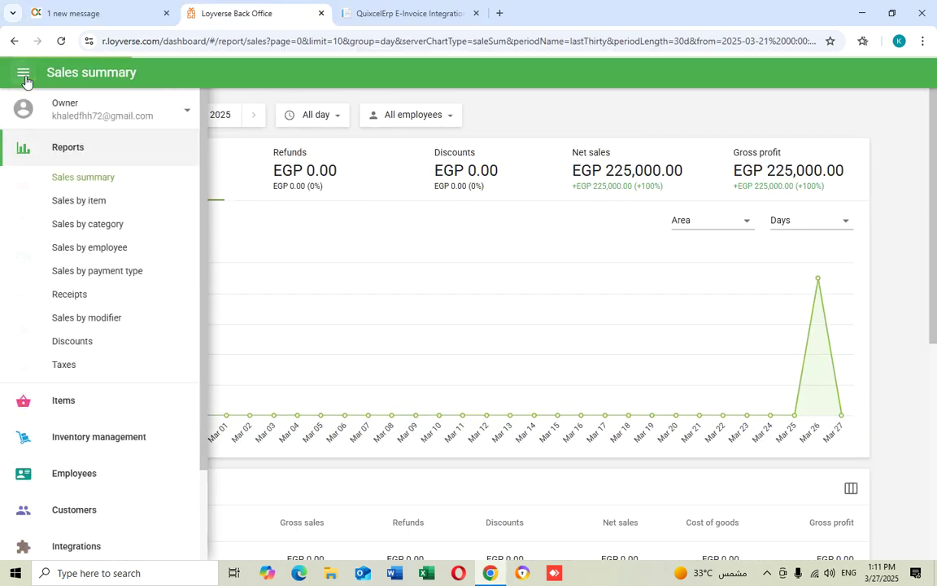
{"action": "left_click", "coordinate": [25, 80]}
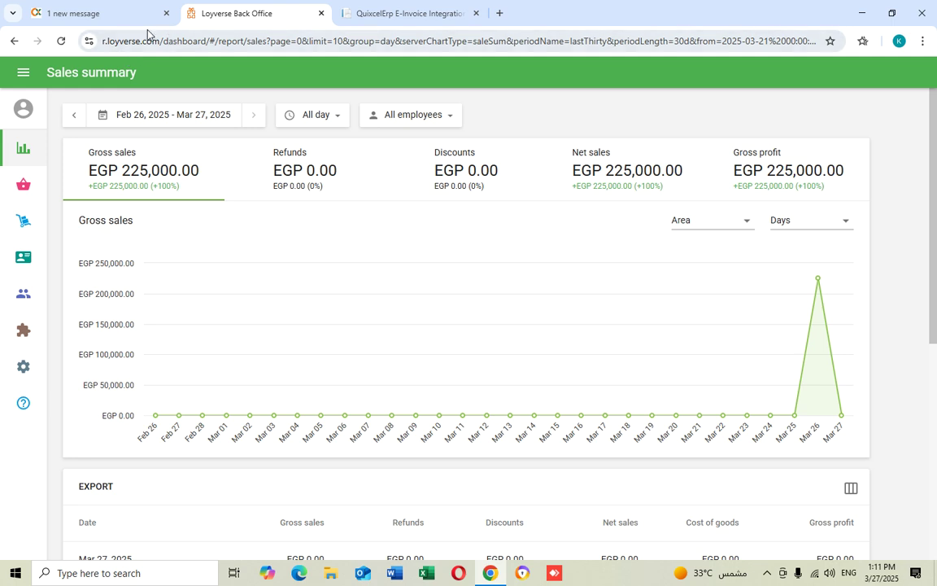
{"action": "left_click", "coordinate": [72, 16]}
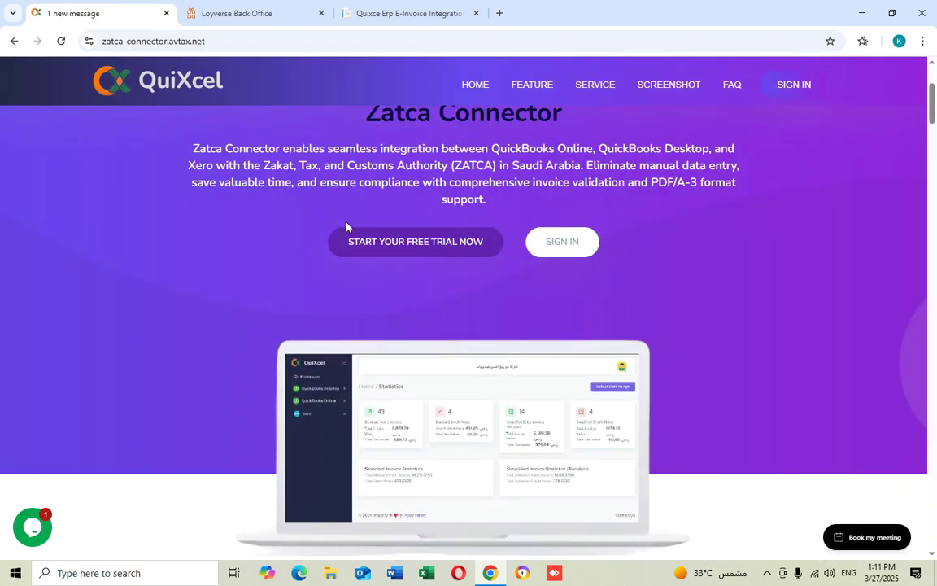
{"action": "scroll", "coordinate": [358, 236], "scroll_direction": "up", "scroll_amount": 2}
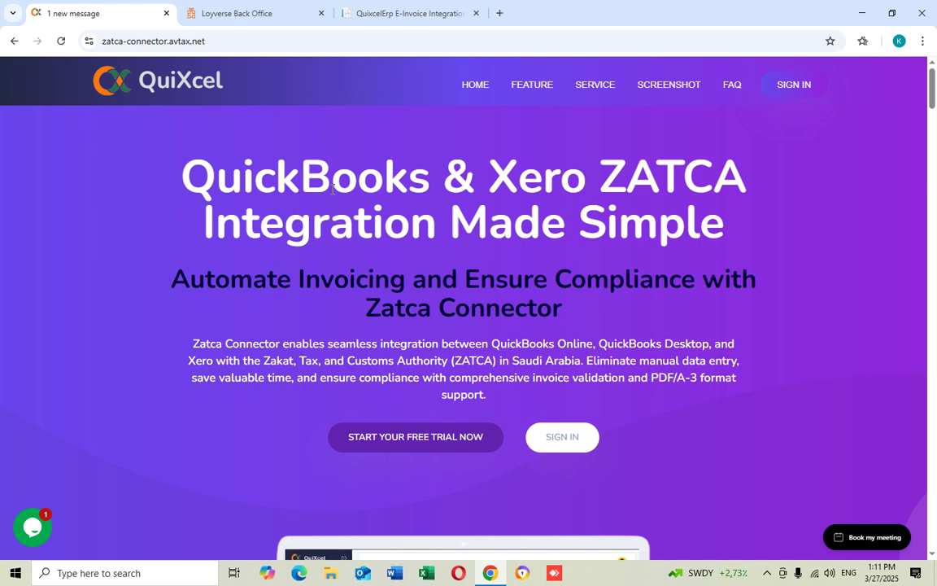
- Log in to the connector with the saved credentials after briefly viewing the registration form
{"action": "double_click", "coordinate": [537, 193]}
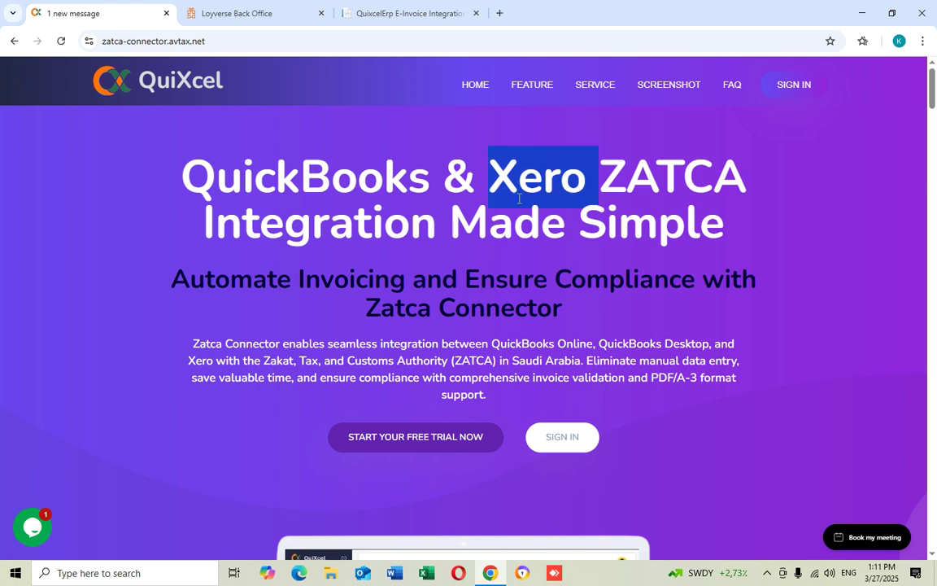
{"action": "left_click", "coordinate": [772, 87]}
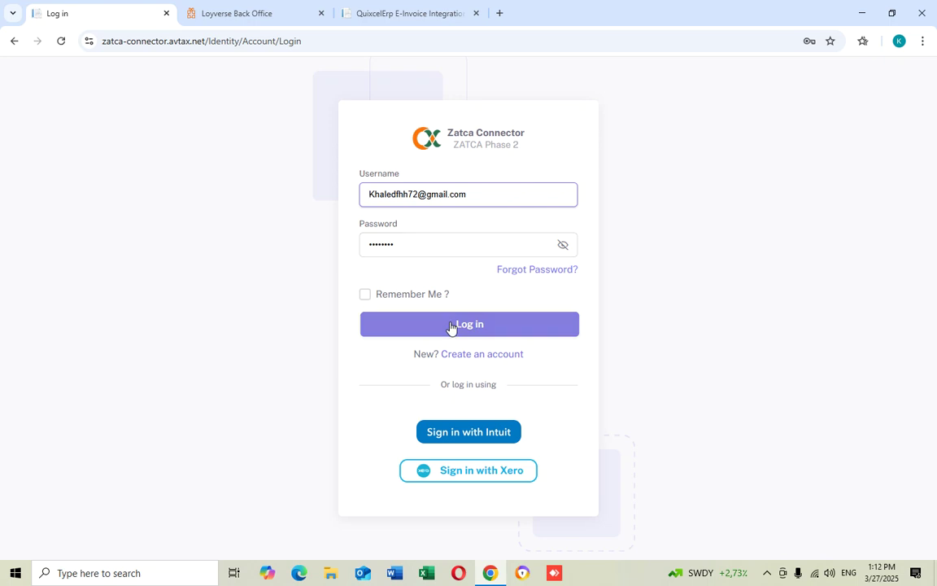
{"action": "left_click", "coordinate": [474, 359]}
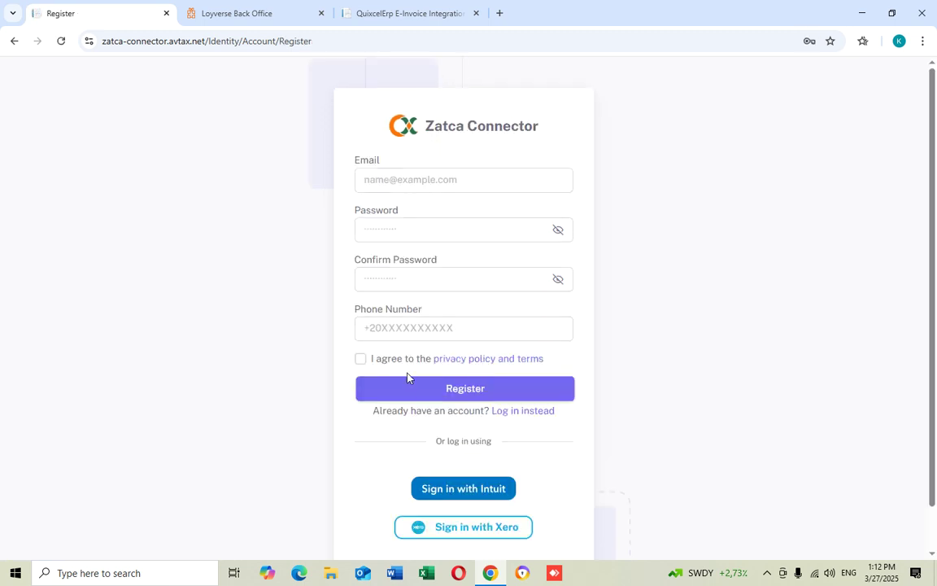
{"action": "left_click", "coordinate": [14, 41]}
{"action": "left_click", "coordinate": [451, 328]}
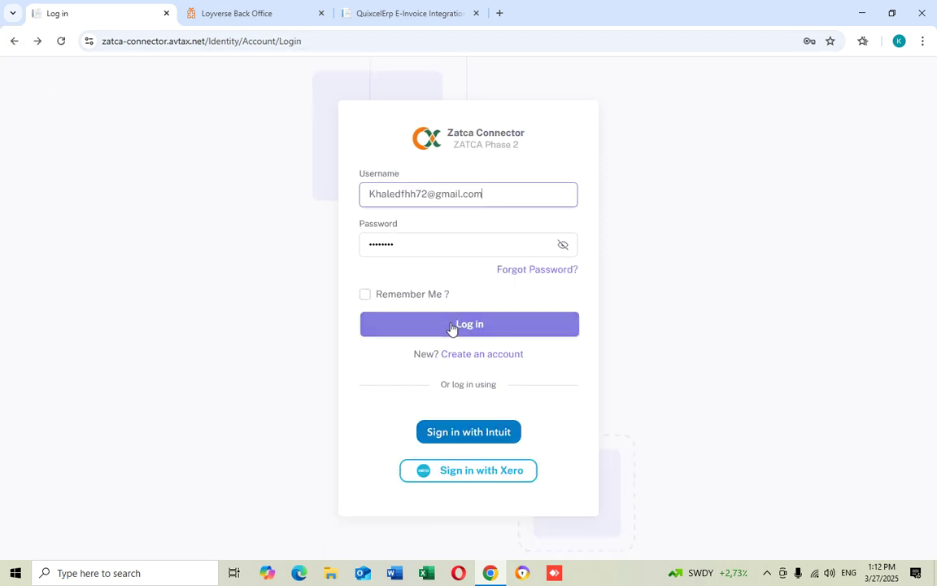
{"action": "left_click", "coordinate": [452, 326]}
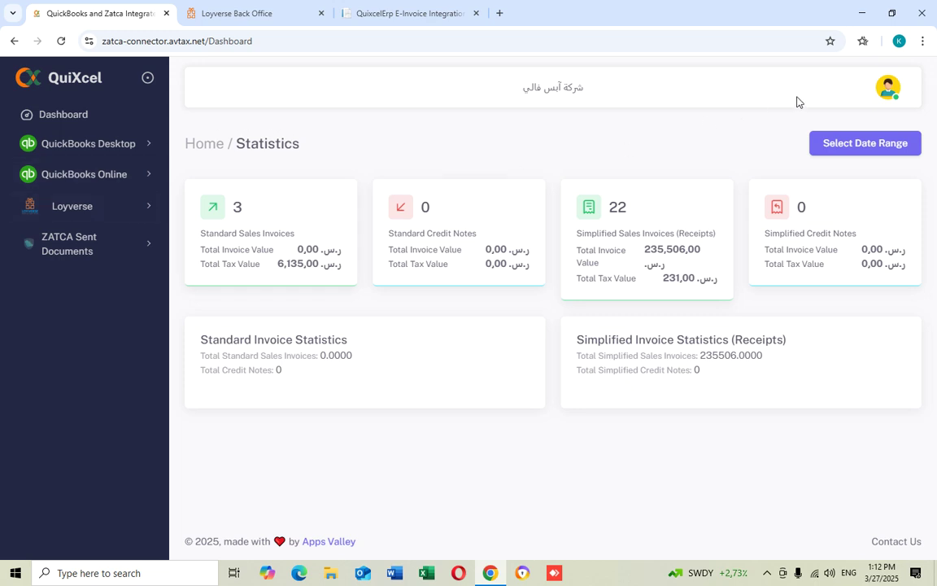
- Go to the account's Communication Settings and scroll down to the Loyverse integration
{"action": "left_click", "coordinate": [887, 93]}
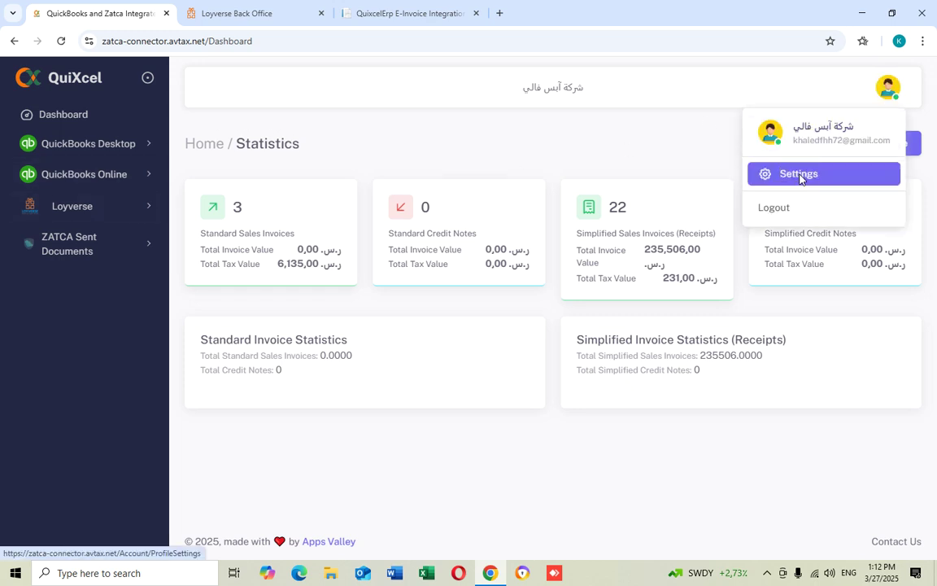
{"action": "left_click", "coordinate": [800, 174]}
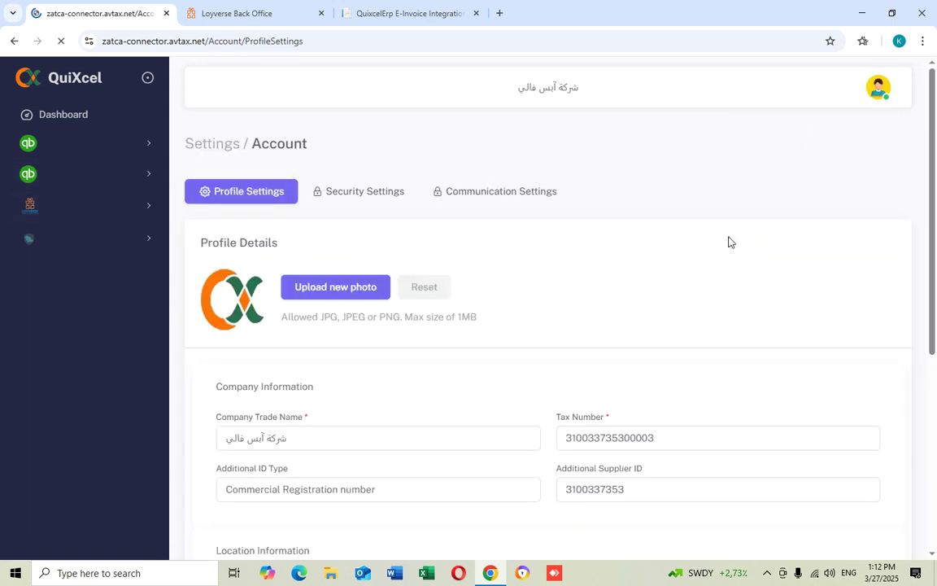
{"action": "left_click", "coordinate": [502, 195]}
{"action": "scroll", "coordinate": [616, 417], "scroll_direction": "down", "scroll_amount": 4}
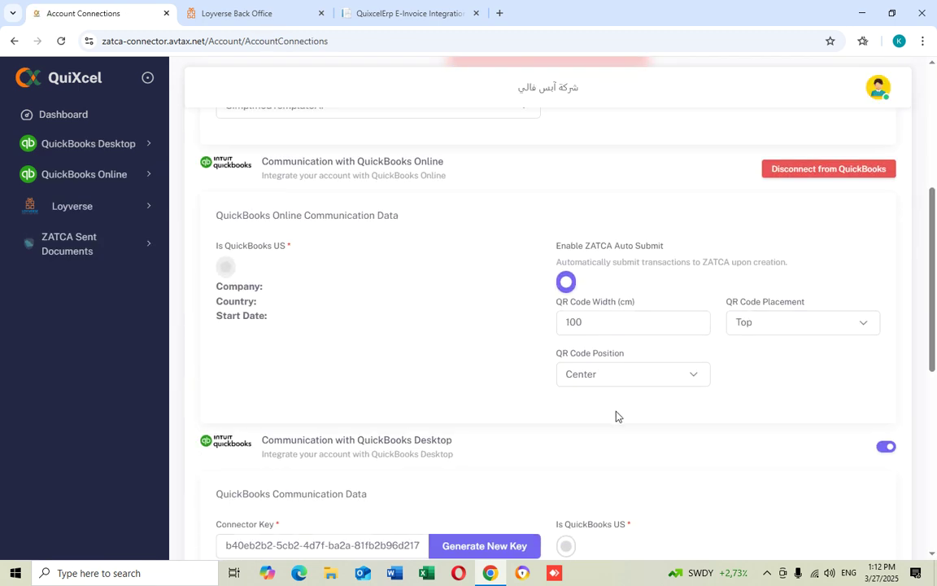
{"action": "scroll", "coordinate": [617, 419], "scroll_direction": "down", "scroll_amount": 3}
{"action": "scroll", "coordinate": [618, 420], "scroll_direction": "down", "scroll_amount": 2}
{"action": "scroll", "coordinate": [772, 412], "scroll_direction": "down", "scroll_amount": 1}
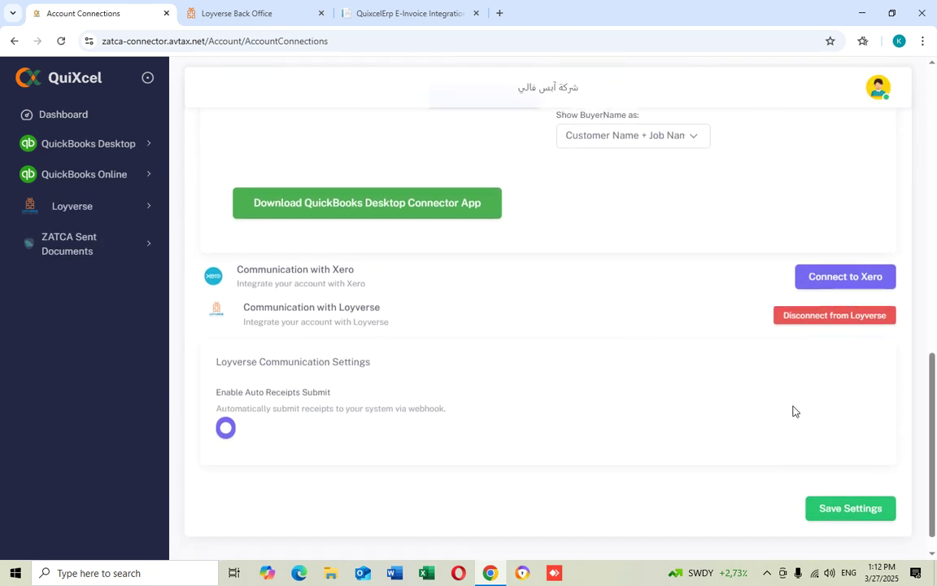
{"action": "scroll", "coordinate": [793, 411], "scroll_direction": "down", "scroll_amount": 1}
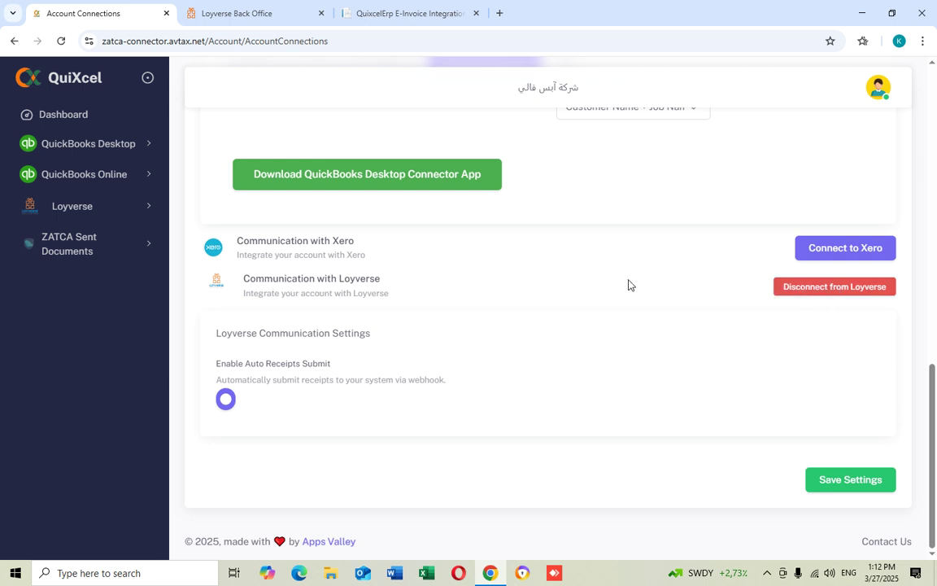
- Disconnect from Loyverse, confirm it, and acknowledge the success message
{"action": "left_click", "coordinate": [805, 293]}
{"action": "left_click", "coordinate": [431, 412]}
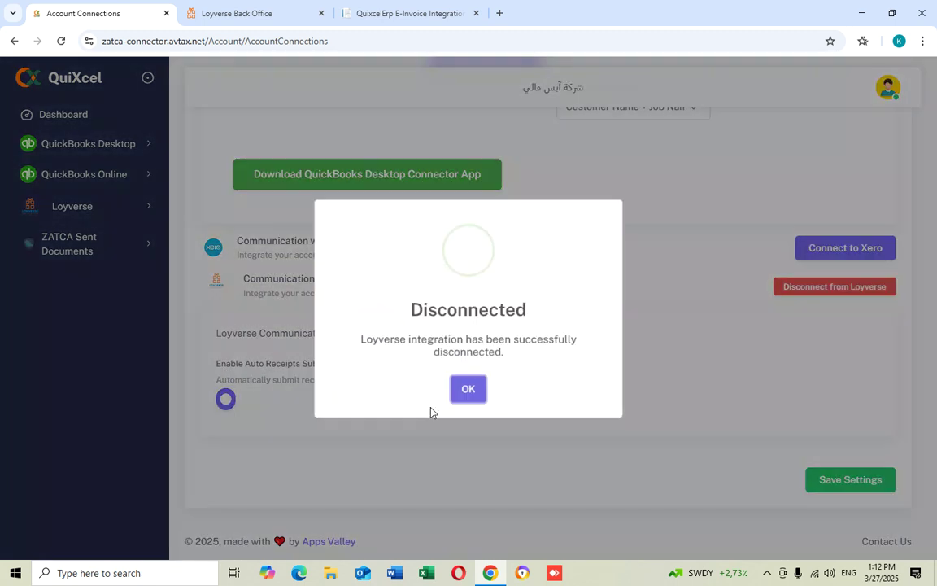
{"action": "left_click", "coordinate": [469, 397]}
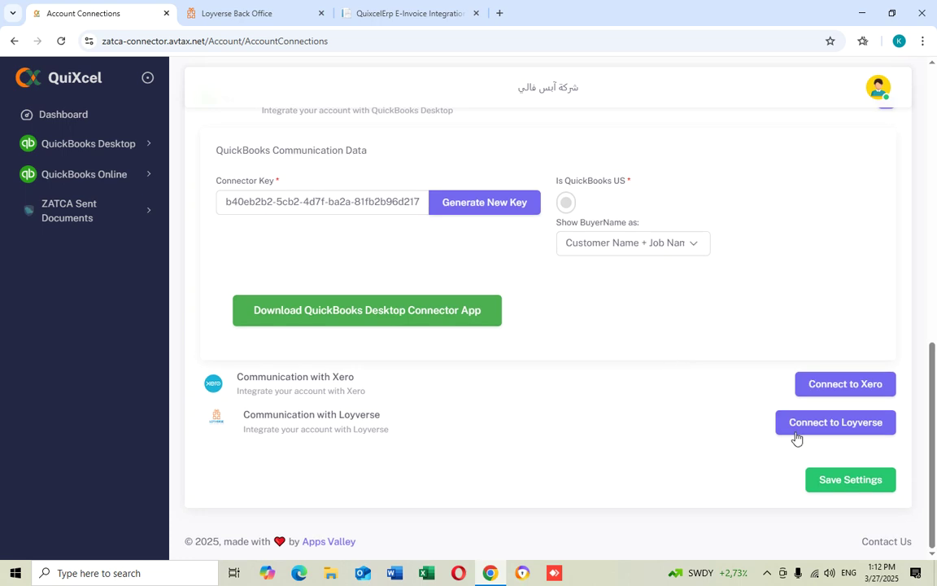
{"action": "left_click", "coordinate": [796, 433]}
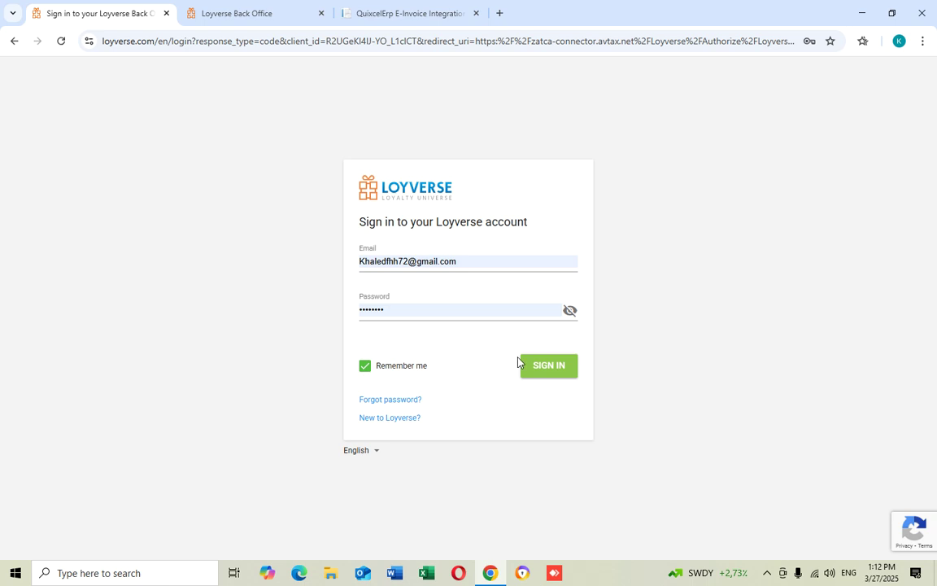
- Sign in to Loyverse and allow Zatca Connector access to the account's data
{"action": "left_click", "coordinate": [550, 370]}
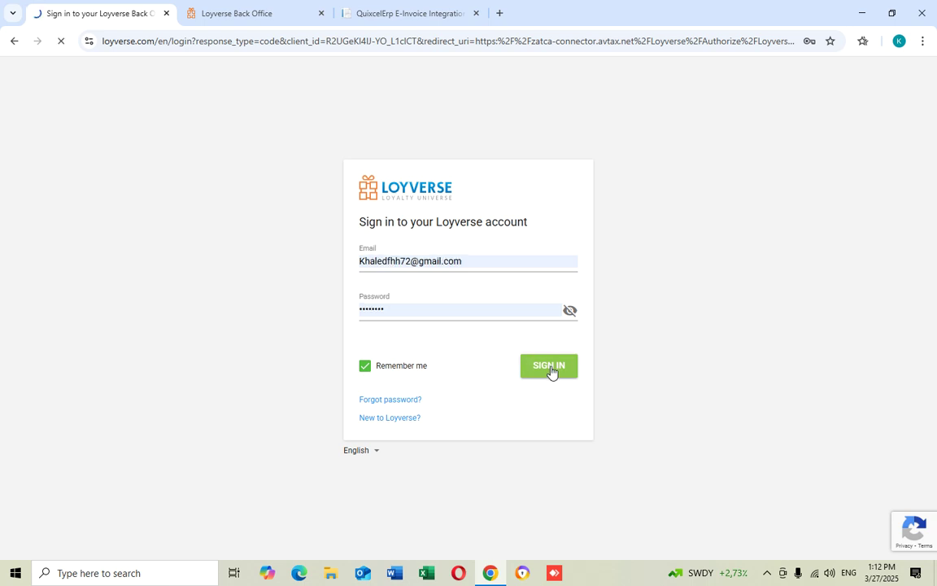
{"action": "scroll", "coordinate": [510, 399], "scroll_direction": "down", "scroll_amount": 1}
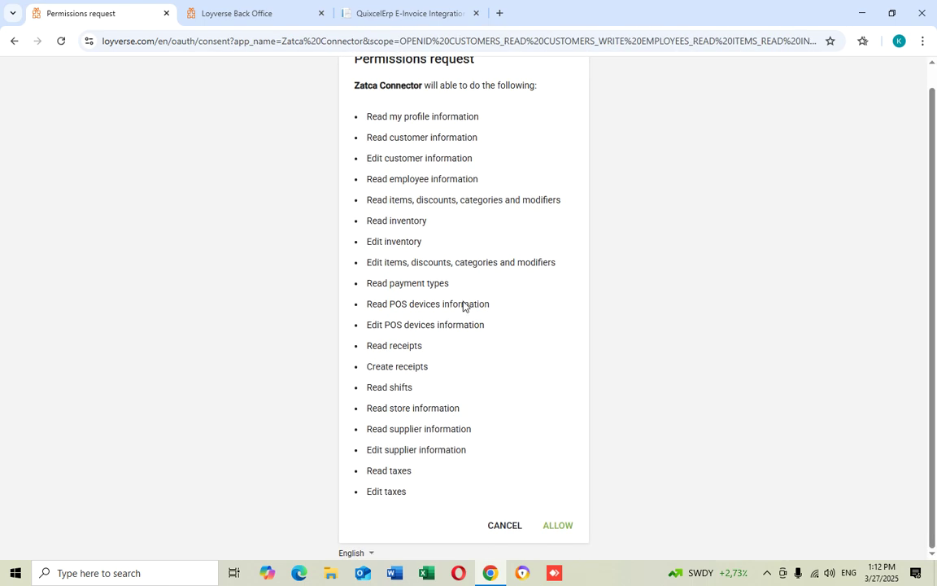
{"action": "left_click", "coordinate": [556, 527]}
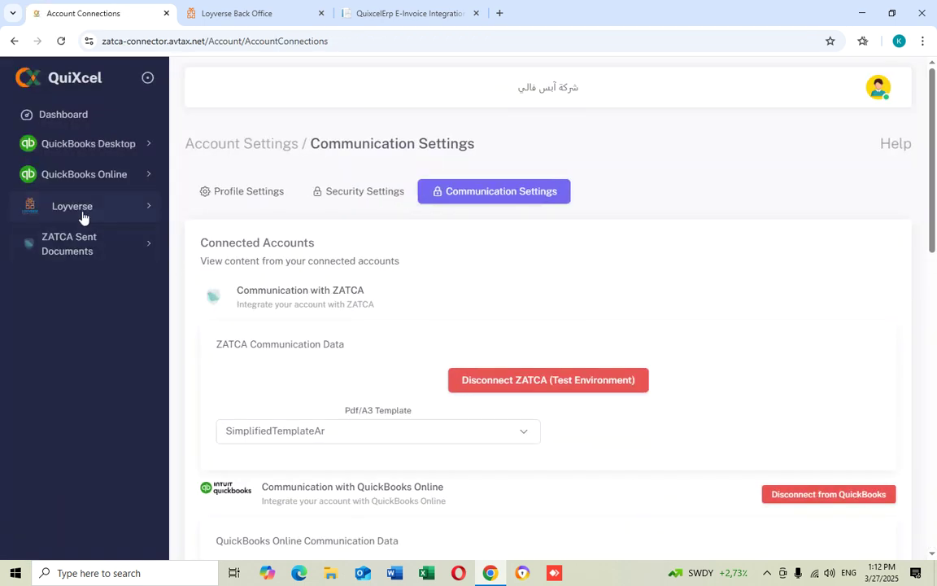
- View the Loyverse Sales Receipts table with receipts 1-1000 to 1-1005, all reported
{"action": "left_click", "coordinate": [82, 210]}
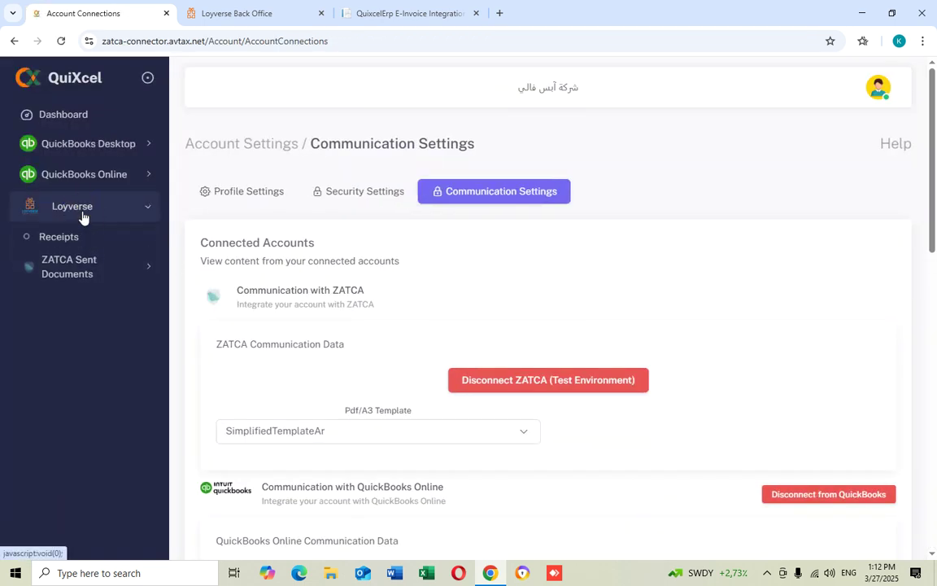
{"action": "left_click", "coordinate": [60, 236]}
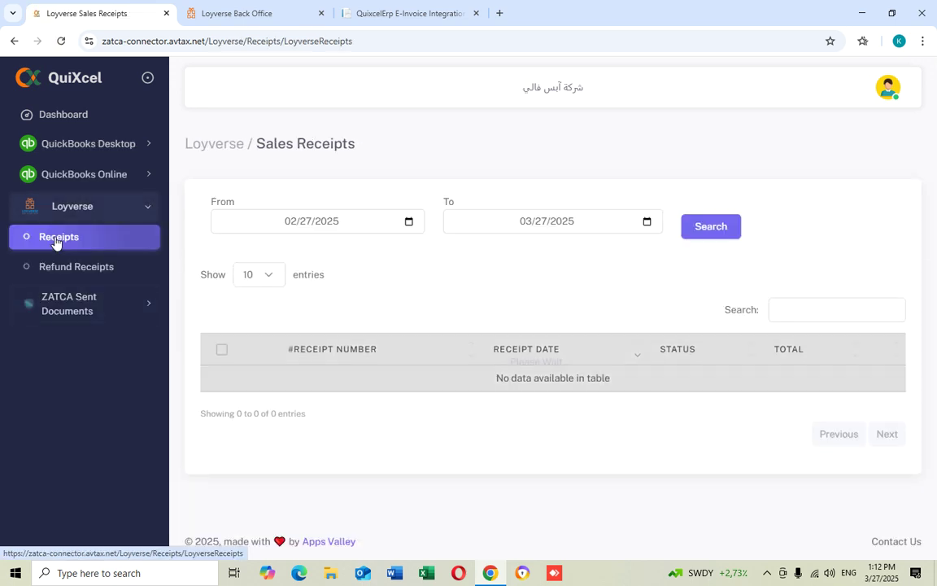
{"action": "scroll", "coordinate": [335, 384], "scroll_direction": "down", "scroll_amount": 1}
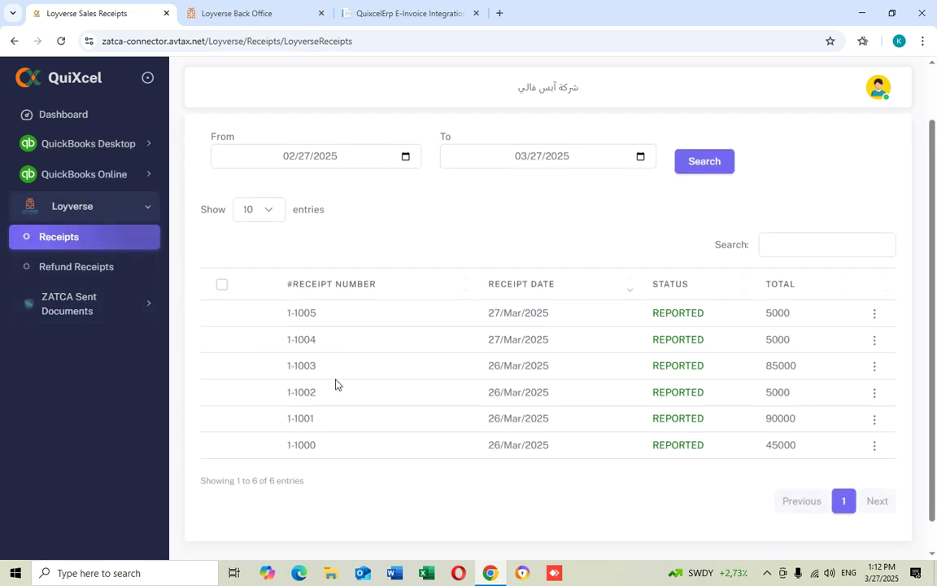
{"action": "left_click", "coordinate": [221, 284]}
{"action": "left_click", "coordinate": [877, 91]}
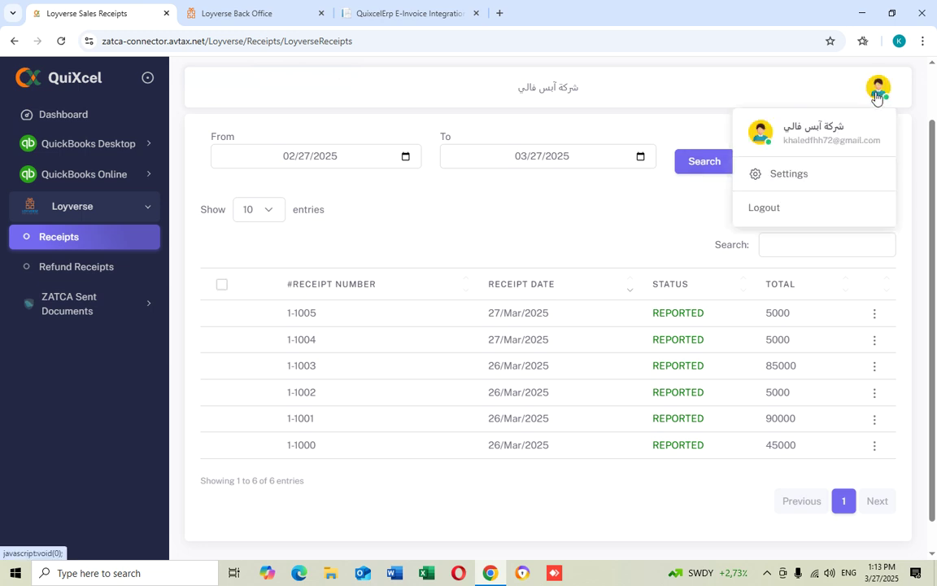
- Go to the profile Settings and scroll to the Loyverse Communication Settings
{"action": "left_click", "coordinate": [796, 179]}
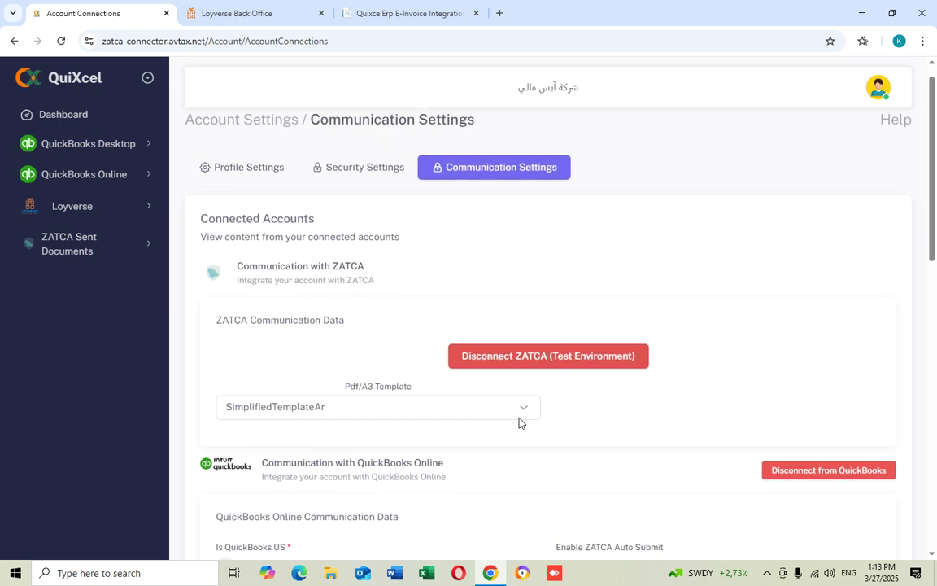
{"action": "scroll", "coordinate": [518, 421], "scroll_direction": "down", "scroll_amount": 5}
{"action": "scroll", "coordinate": [520, 425], "scroll_direction": "down", "scroll_amount": 2}
{"action": "scroll", "coordinate": [525, 439], "scroll_direction": "down", "scroll_amount": 4}
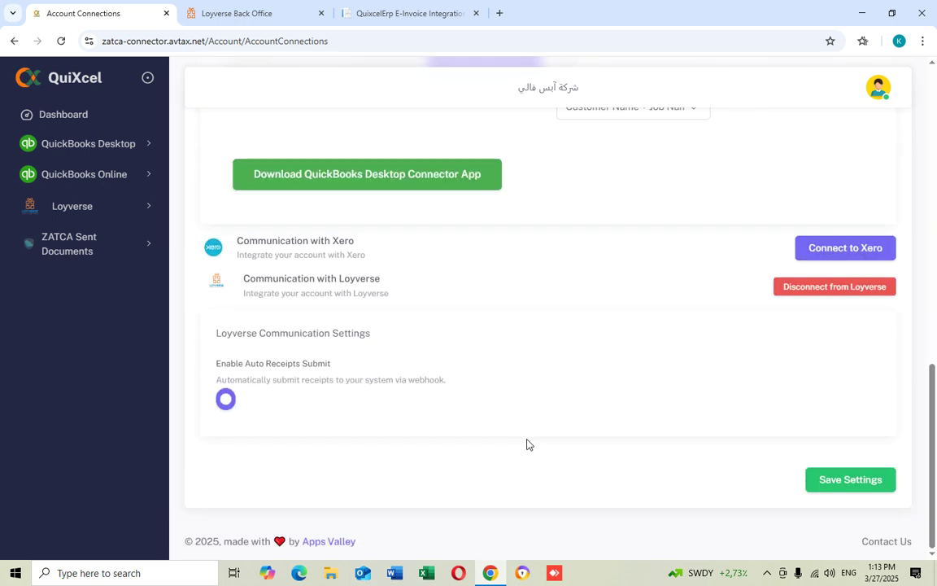
- Turn Enable Auto Receipts Submit on and save the communication settings
{"action": "left_click", "coordinate": [225, 399]}
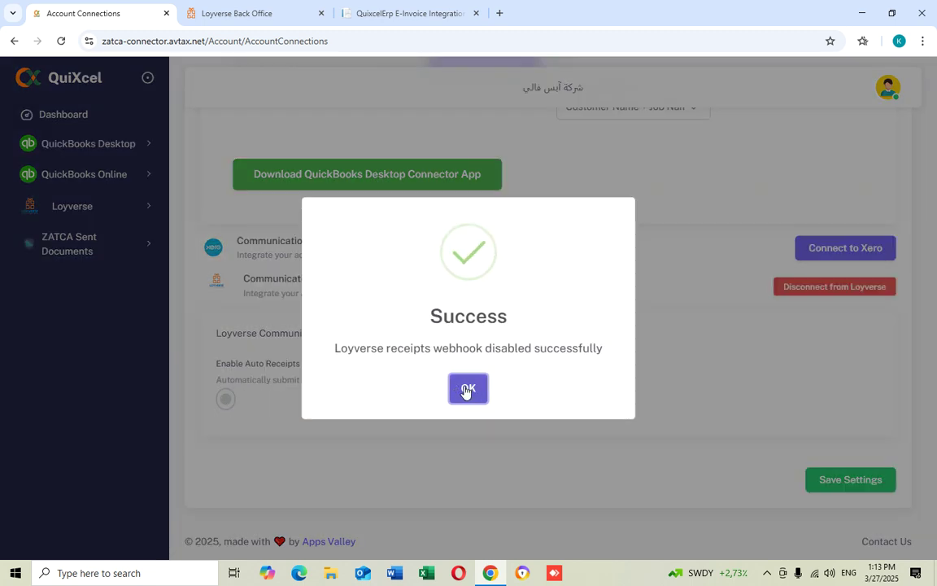
{"action": "left_click", "coordinate": [466, 389]}
{"action": "left_click", "coordinate": [231, 406]}
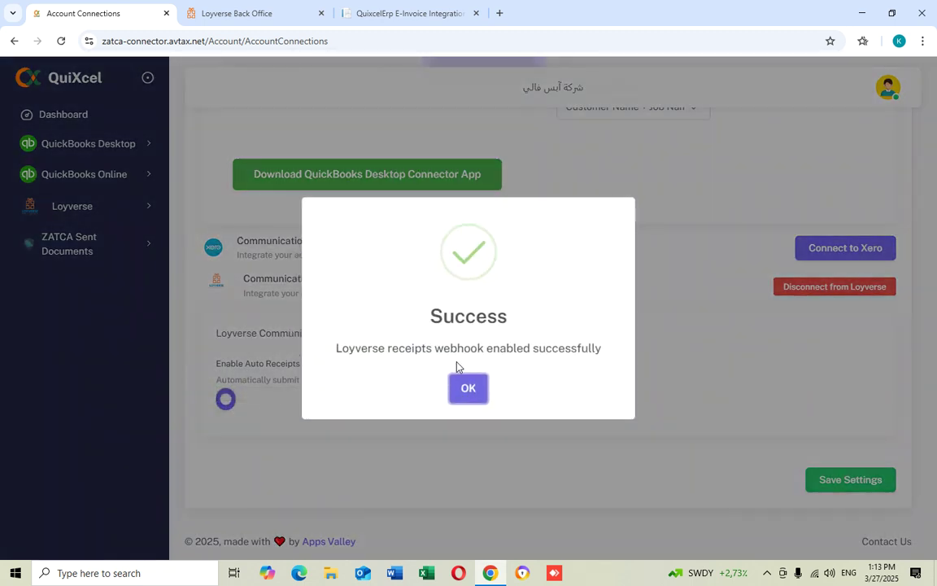
{"action": "left_click", "coordinate": [474, 392]}
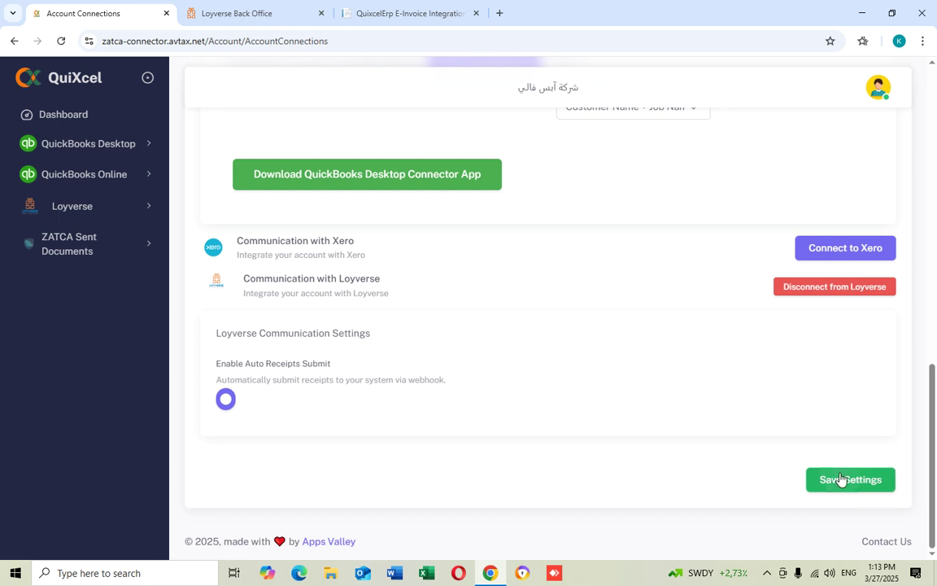
{"action": "left_click", "coordinate": [838, 479]}
{"action": "left_click", "coordinate": [458, 384]}
{"action": "left_click", "coordinate": [95, 209]}
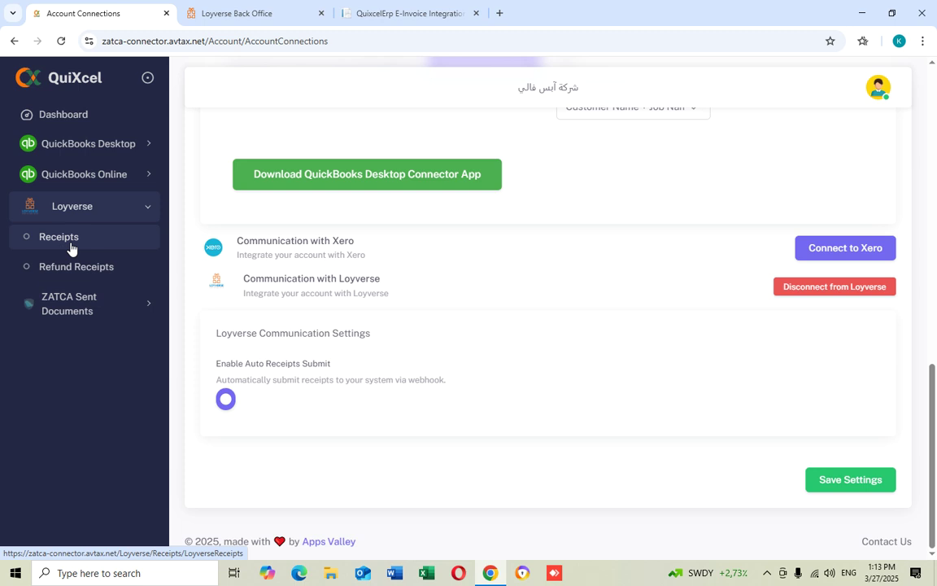
- Refresh the Loyverse receipts list to show new receipts 1-1006 and 1-1007
{"action": "left_click", "coordinate": [70, 244]}
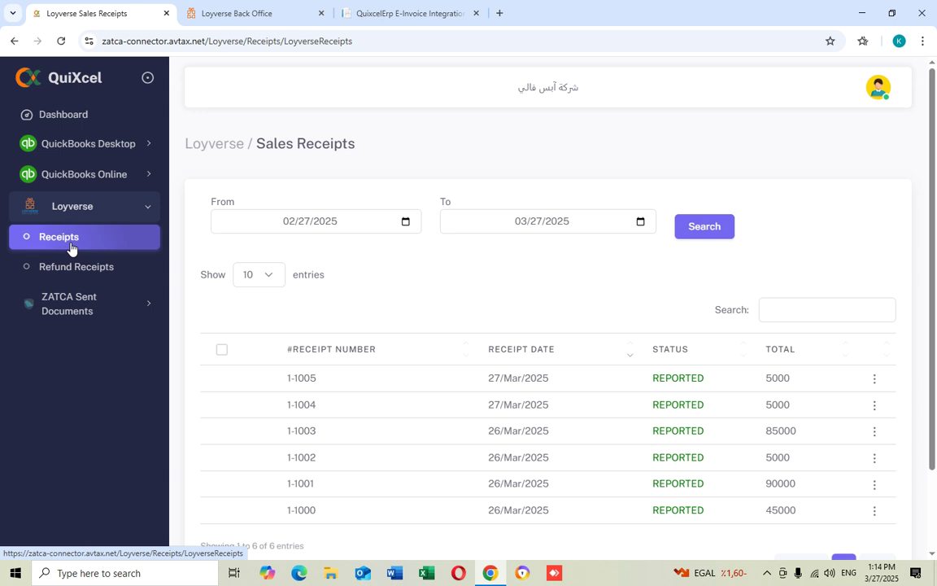
{"action": "left_click", "coordinate": [71, 237]}
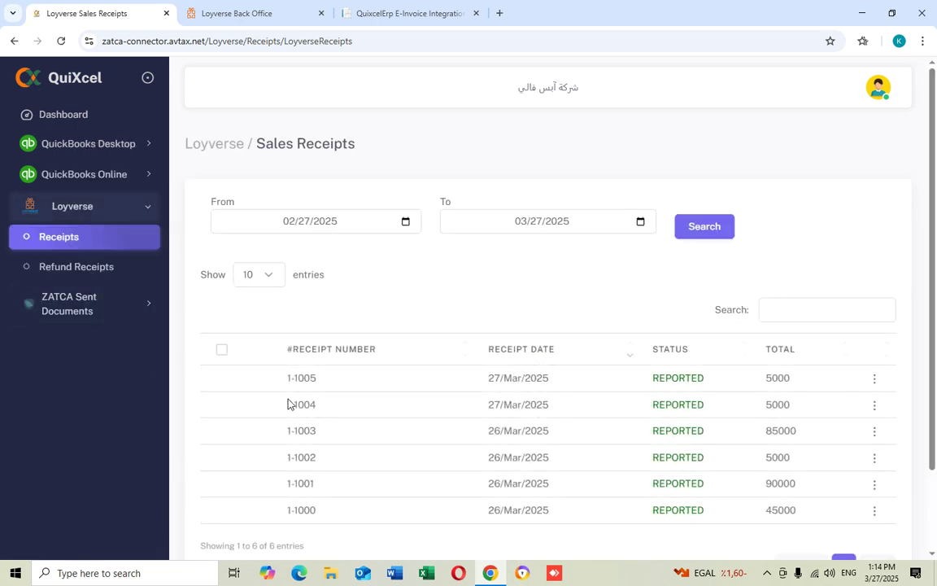
{"action": "scroll", "coordinate": [289, 402], "scroll_direction": "down", "scroll_amount": 2}
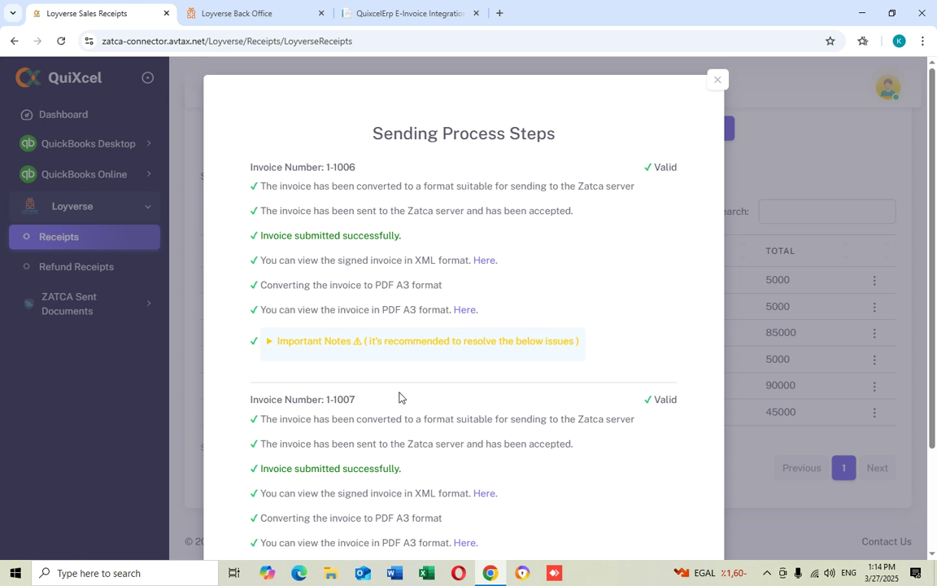
{"action": "scroll", "coordinate": [404, 395], "scroll_direction": "down", "scroll_amount": 2}
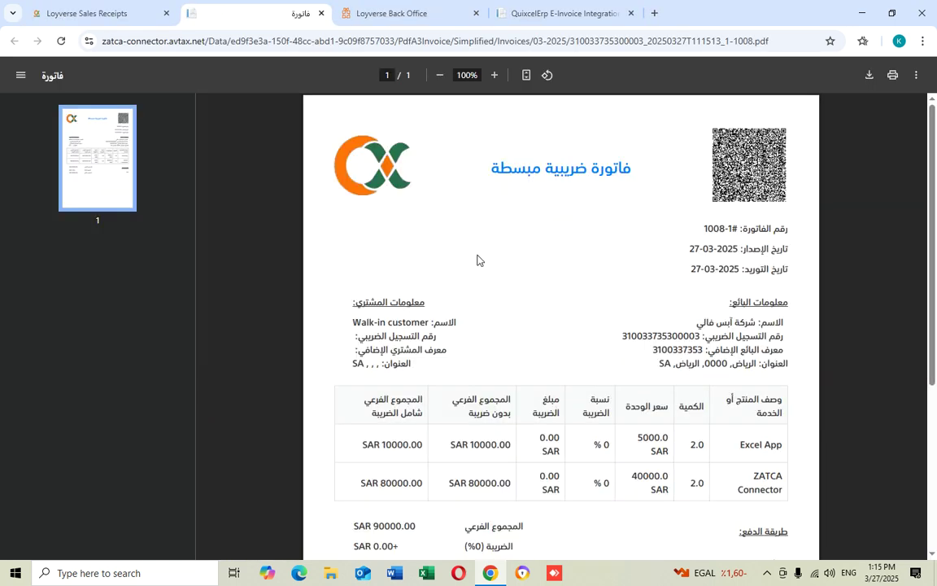
- Review invoice 1-1008's PDF with QR code and 90,000 SAR total, then return to the results
{"action": "scroll", "coordinate": [555, 294], "scroll_direction": "down", "scroll_amount": 2}
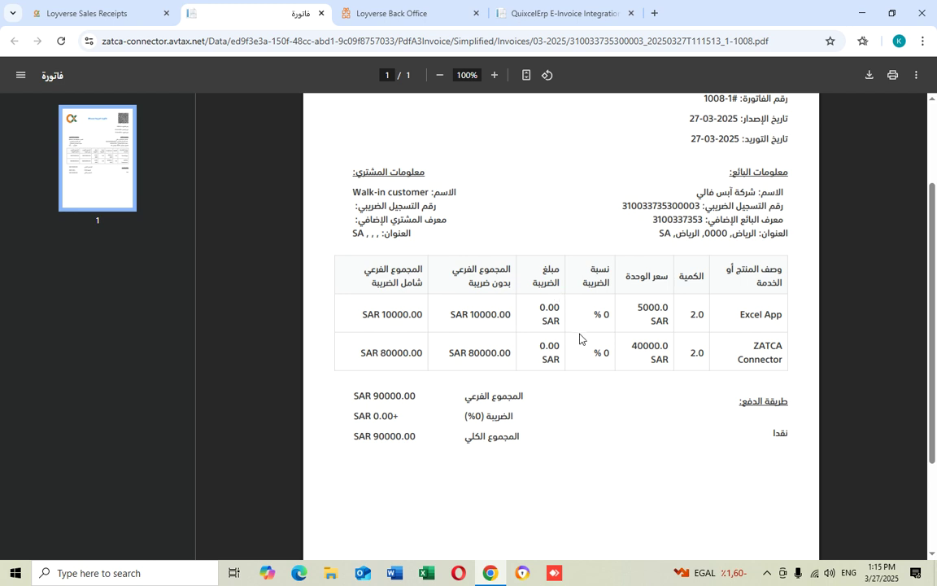
{"action": "scroll", "coordinate": [582, 350], "scroll_direction": "down", "scroll_amount": 2}
{"action": "scroll", "coordinate": [581, 367], "scroll_direction": "up", "scroll_amount": 4}
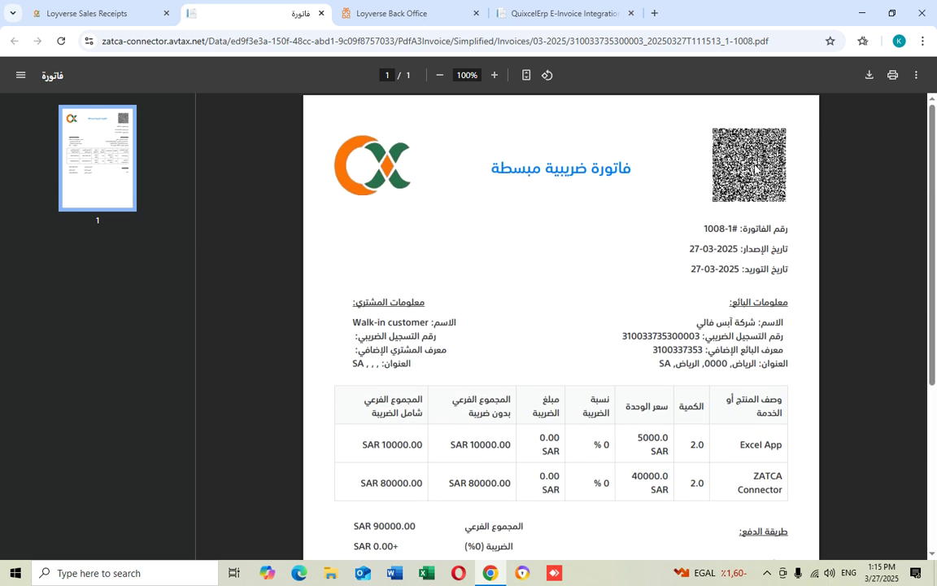
{"action": "left_click", "coordinate": [383, 16]}
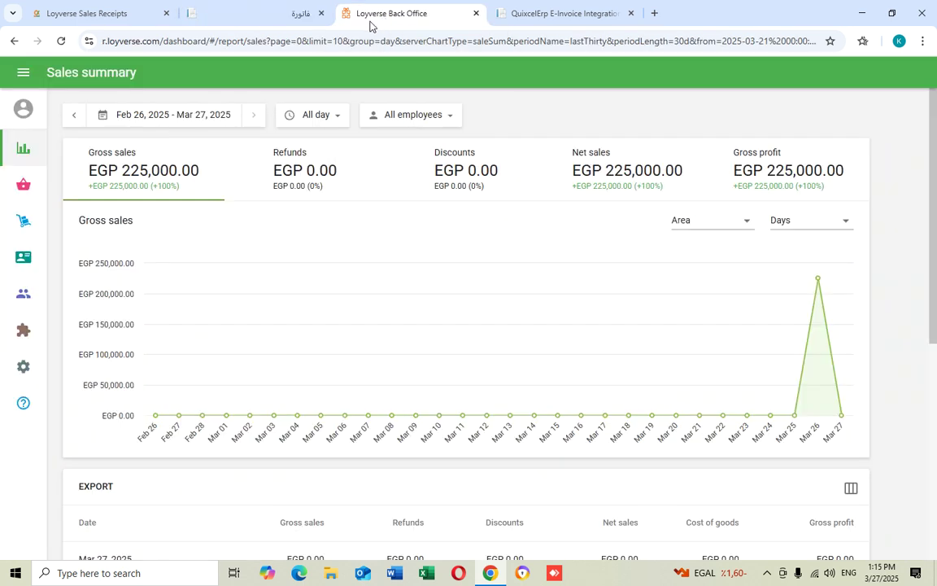
{"action": "left_click", "coordinate": [106, 14]}
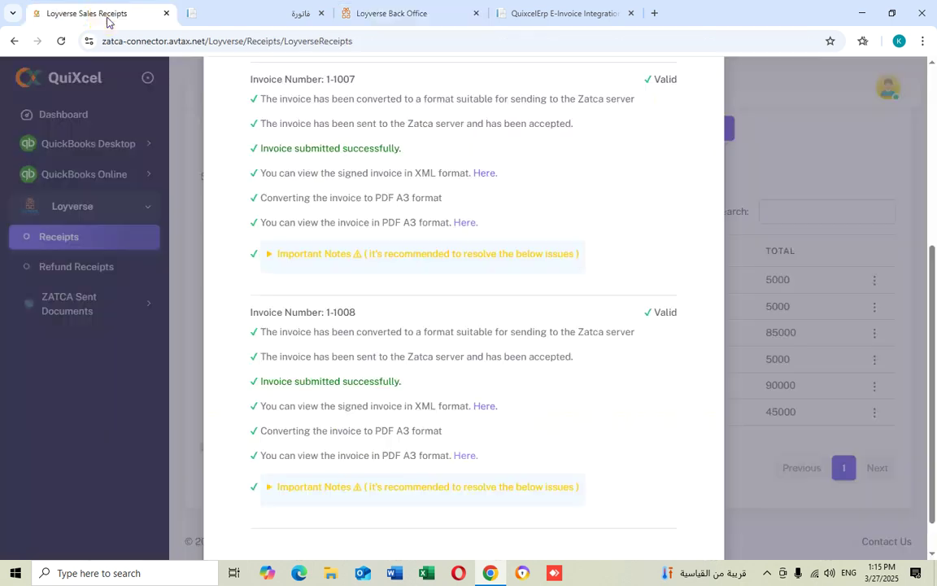